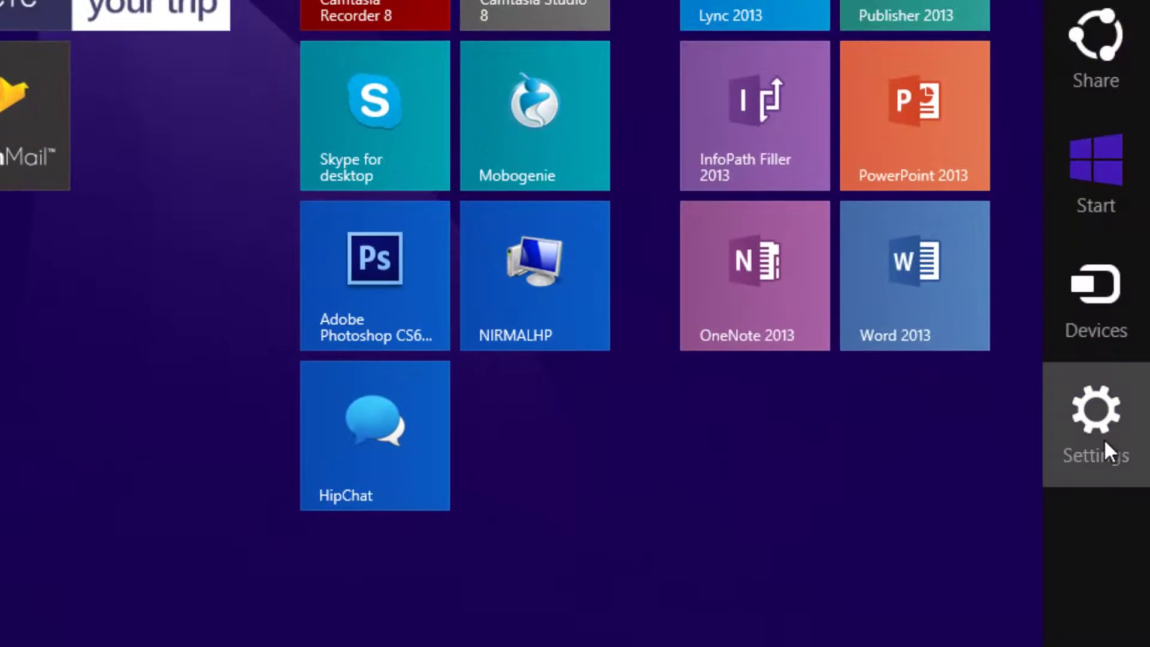
# Open PC settings from the Settings charm and go to Search and apps.
pyautogui.click(1104, 439)
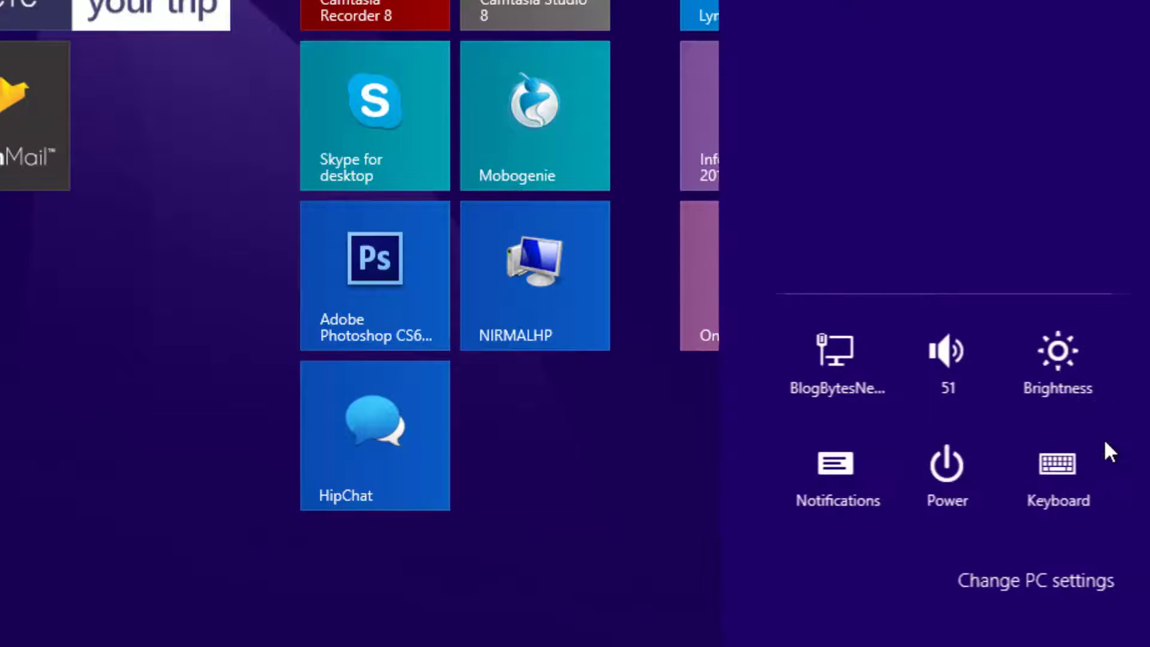
pyautogui.click(1004, 587)
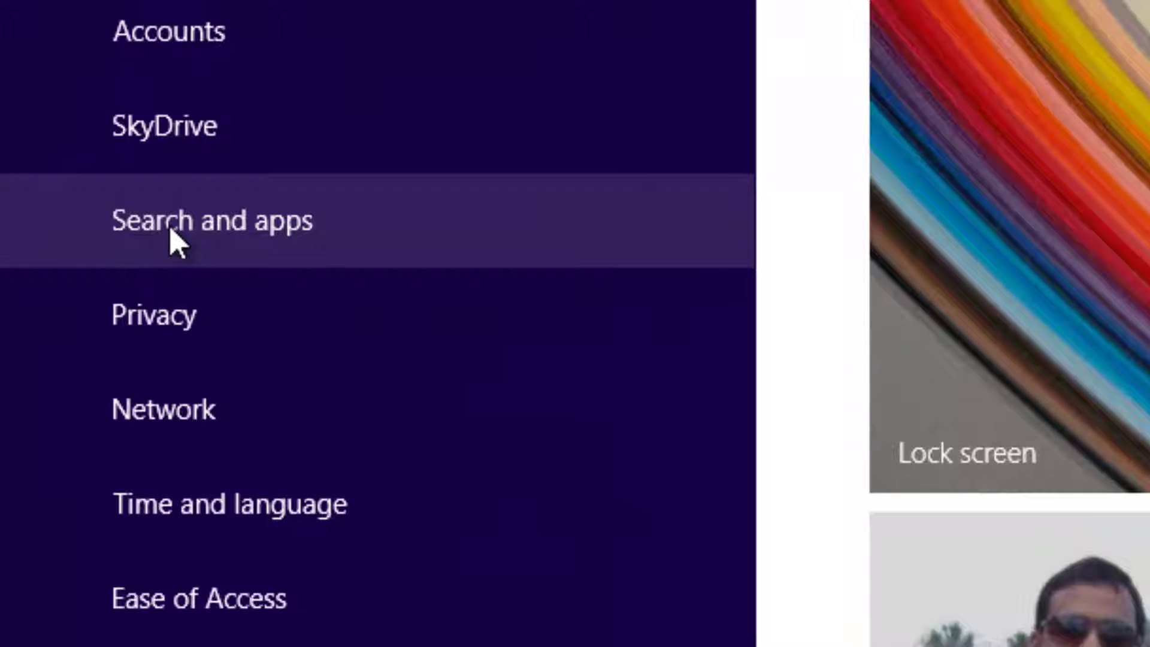
pyautogui.click(173, 236)
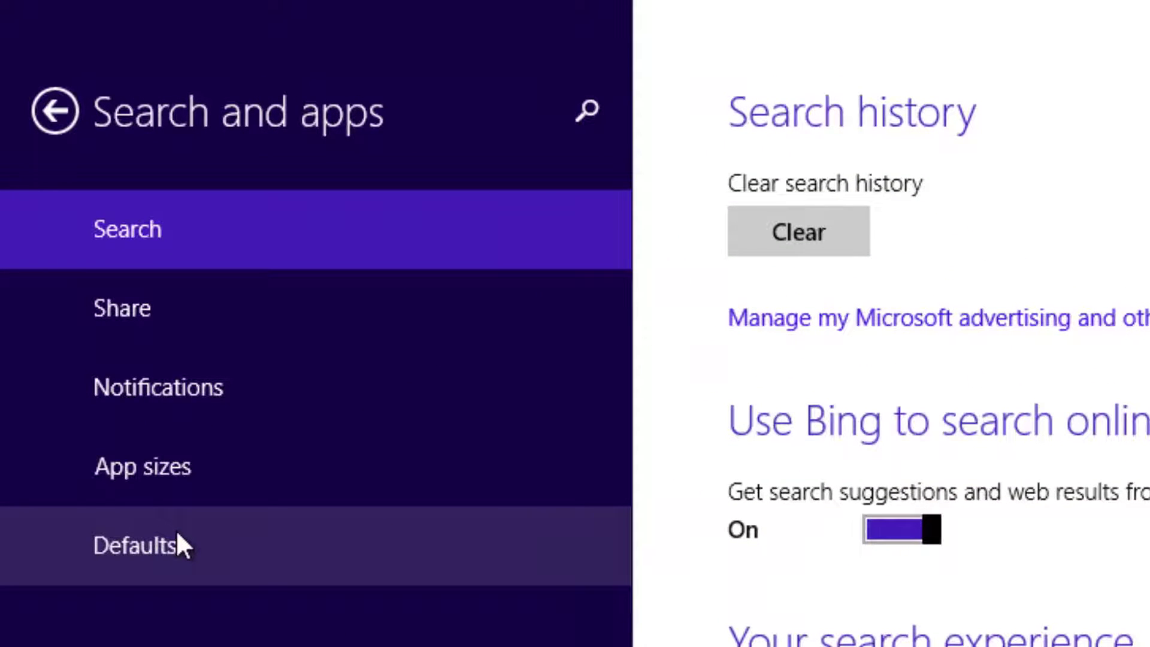
# Show the Defaults page listing default apps for browser, email, music, photos and more.
pyautogui.click(176, 529)
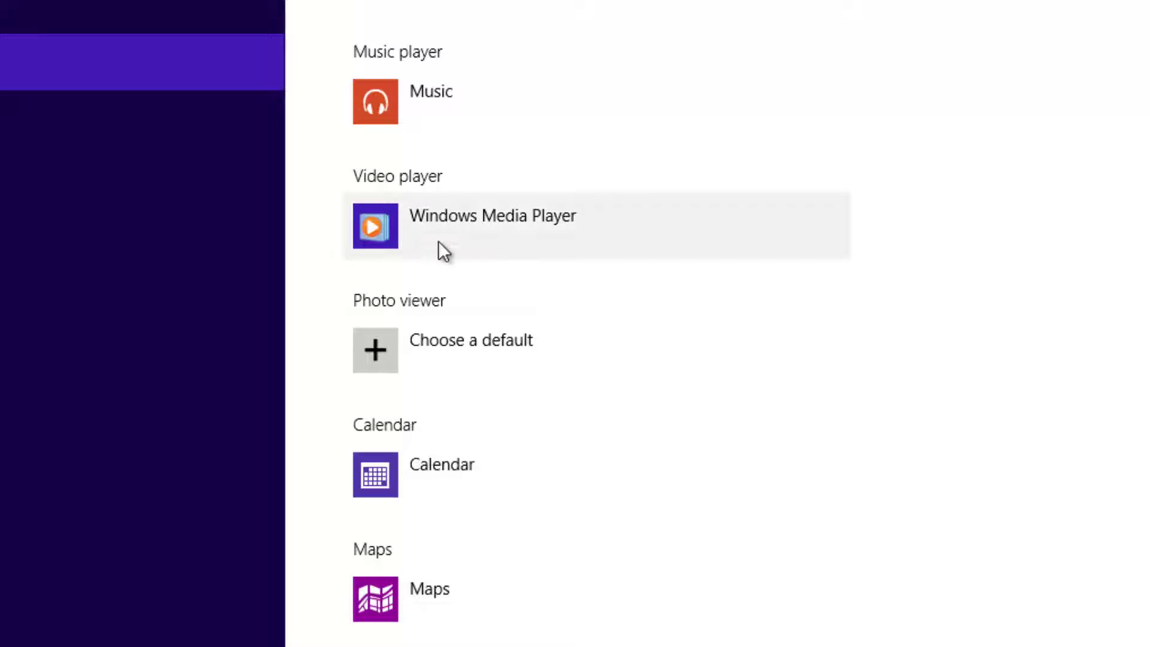
# Make VLC media player the default music player and Photo Gallery the default photo viewer.
pyautogui.click(454, 96)
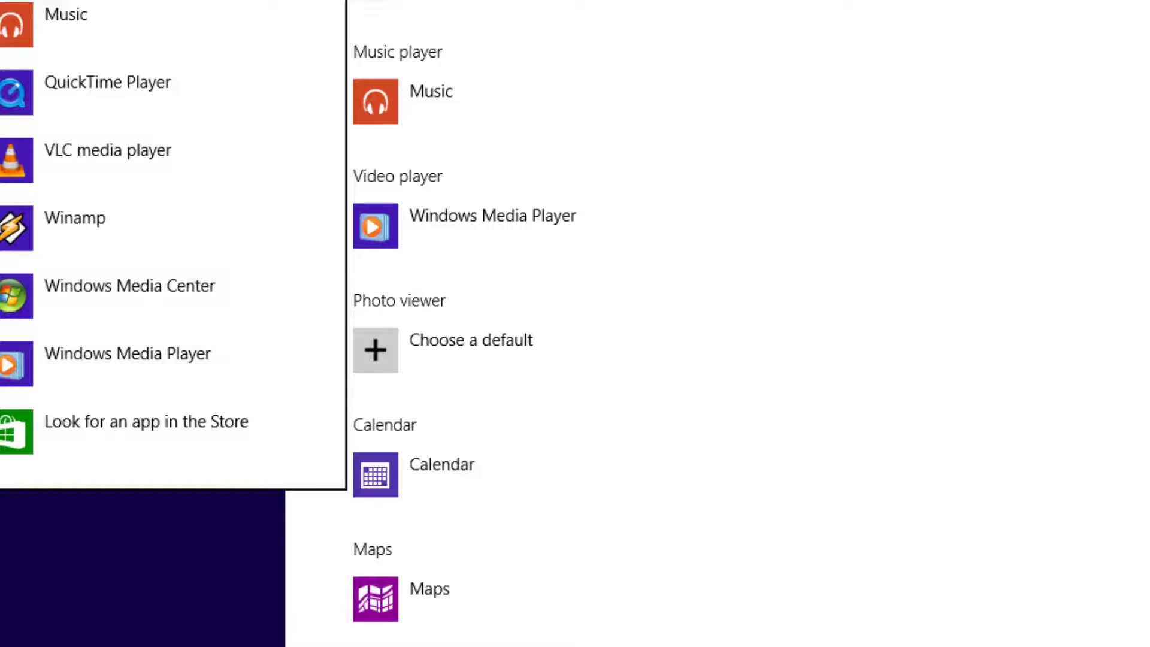
pyautogui.click(105, 149)
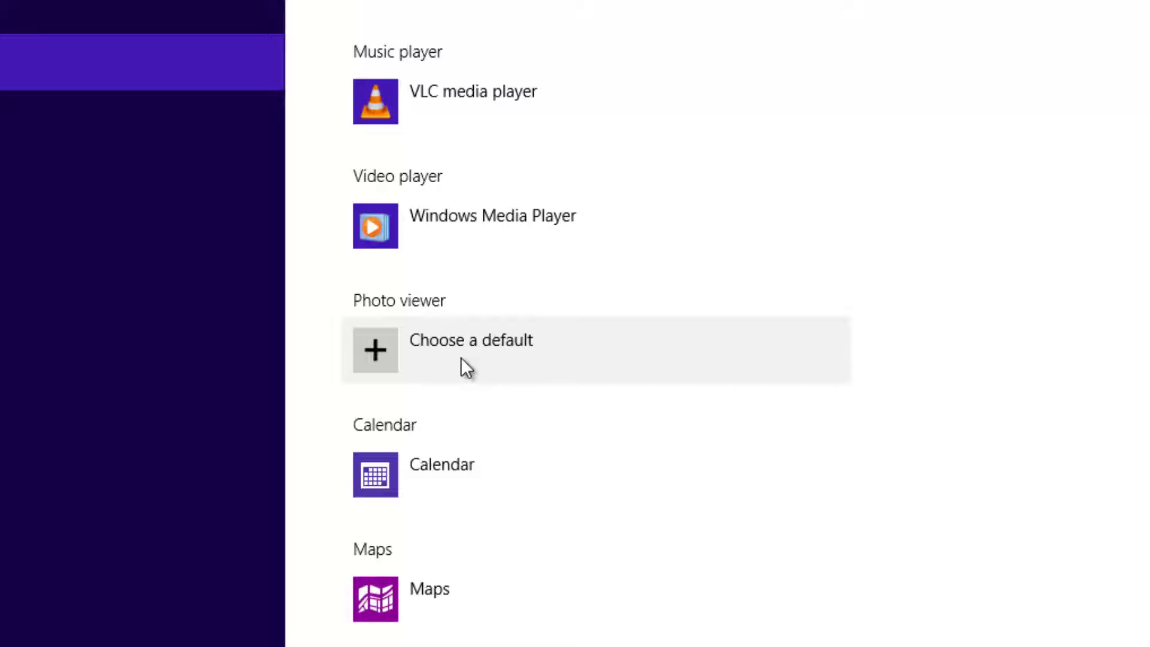
pyautogui.click(461, 358)
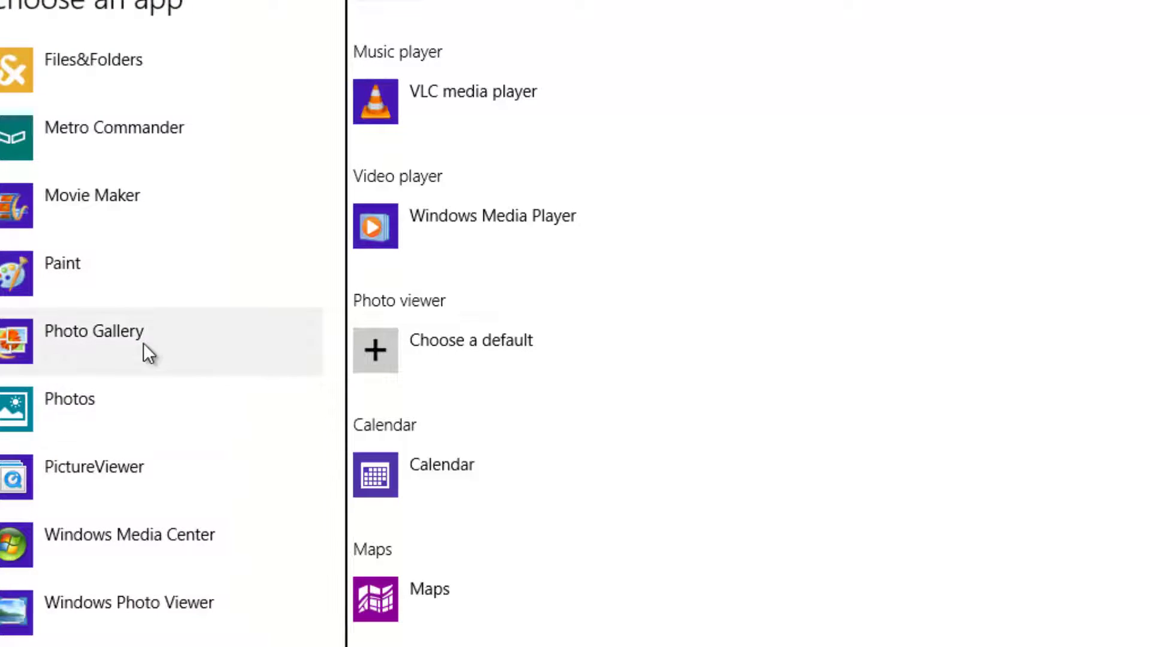
pyautogui.click(143, 343)
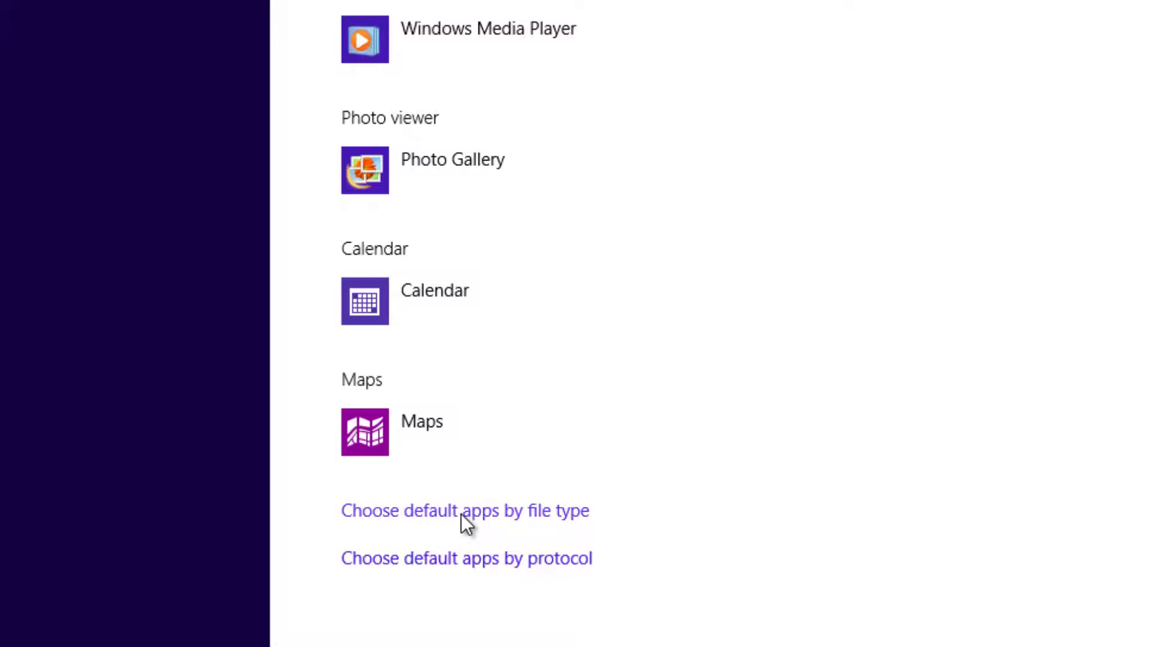
pyautogui.click(461, 513)
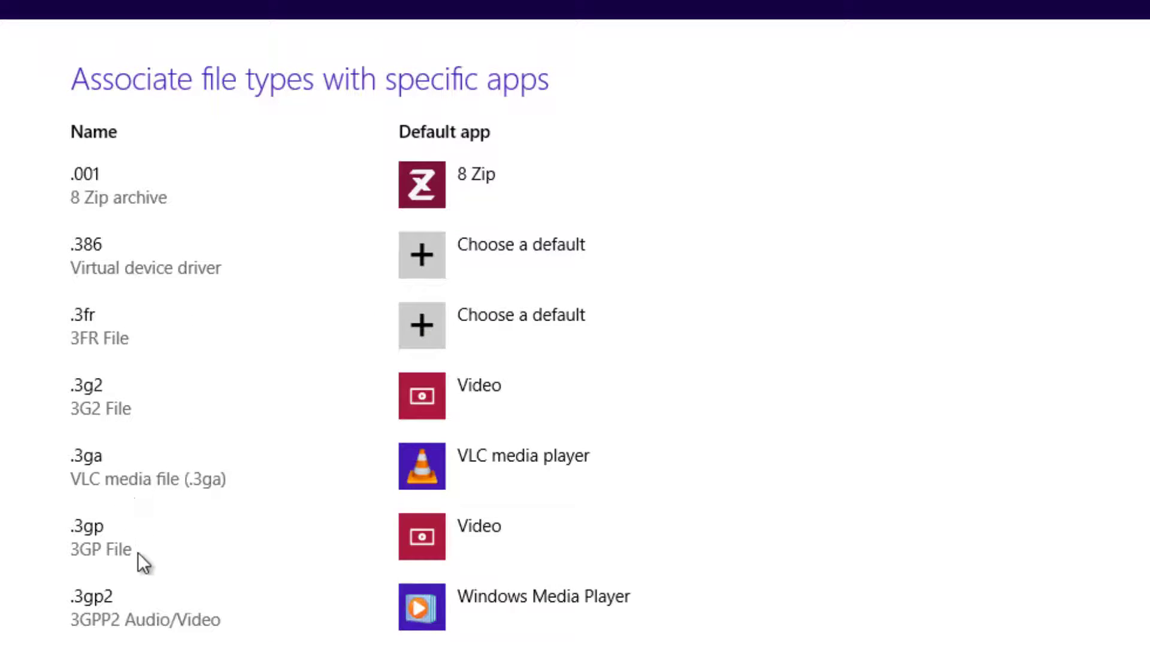
pyautogui.scroll(-3, 137, 557)
pyautogui.scroll(-5, 133, 546)
pyautogui.scroll(-10, 128, 541)
pyautogui.scroll(12, 543, 554)
pyautogui.scroll(7, 544, 552)
pyautogui.scroll(-1, 502, 435)
pyautogui.scroll(-5, 502, 436)
pyautogui.scroll(-5, 502, 438)
pyautogui.scroll(-5, 502, 437)
pyautogui.scroll(-5, 500, 442)
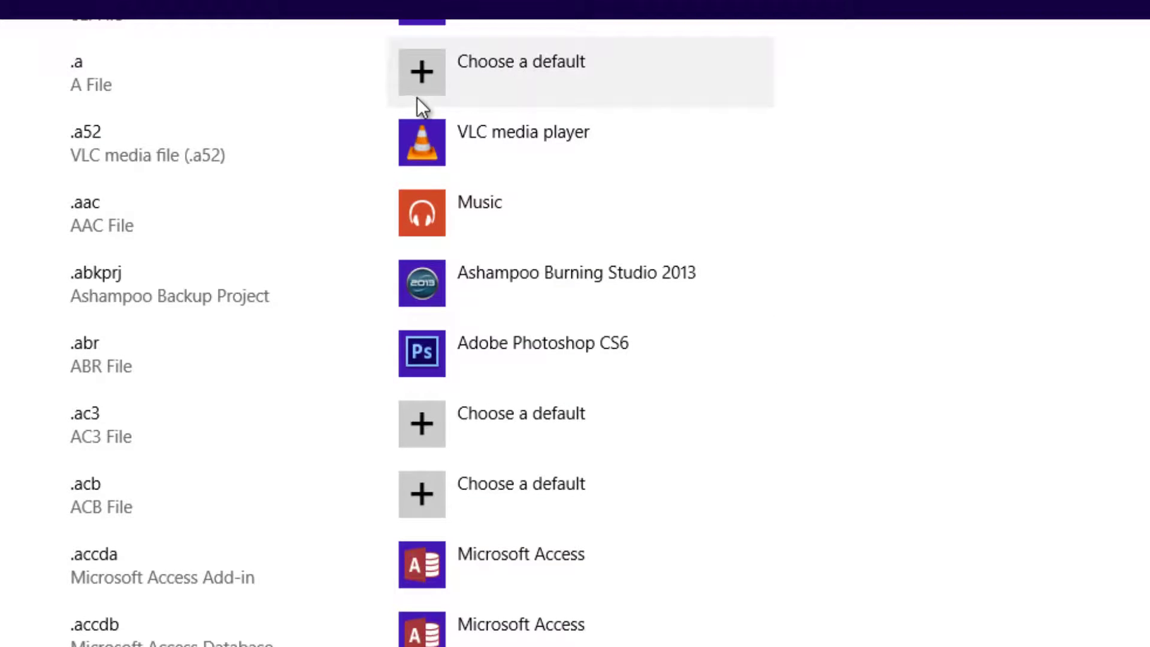
pyautogui.scroll(-4, 392, 275)
pyautogui.scroll(-2, 393, 288)
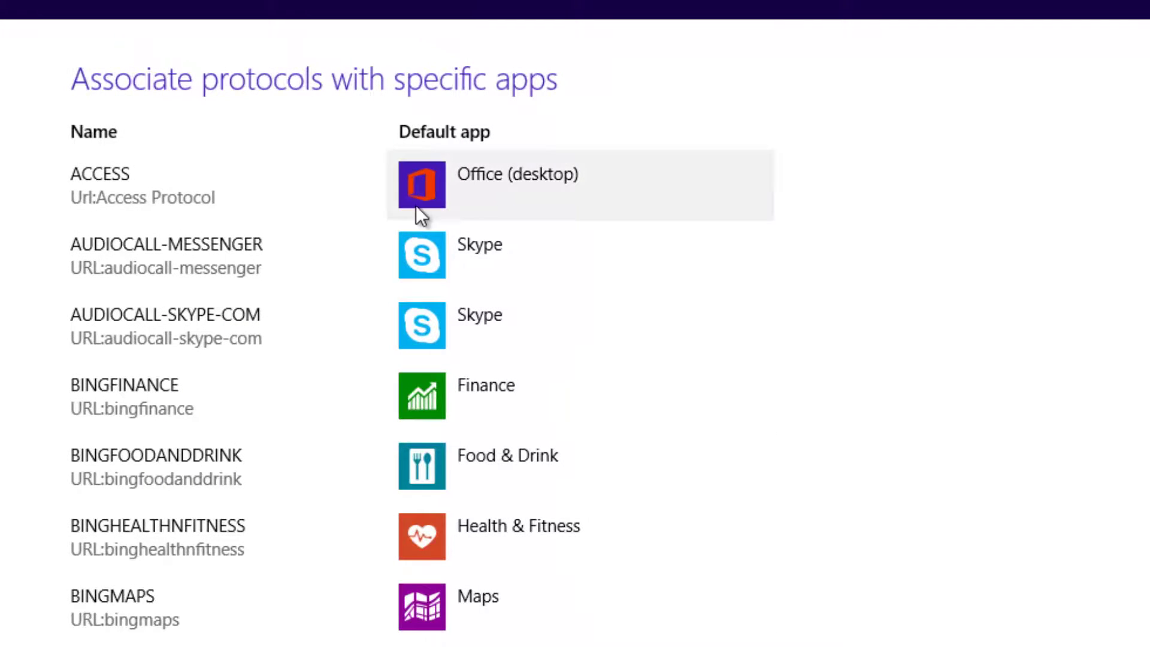
# Scroll through the protocol defaults list, which includes Skype and Weather.
pyautogui.scroll(-4, 266, 266)
pyautogui.scroll(-6, 269, 288)
pyautogui.scroll(10, 281, 306)
pyautogui.scroll(-5, 486, 229)
pyautogui.scroll(-5, 494, 263)
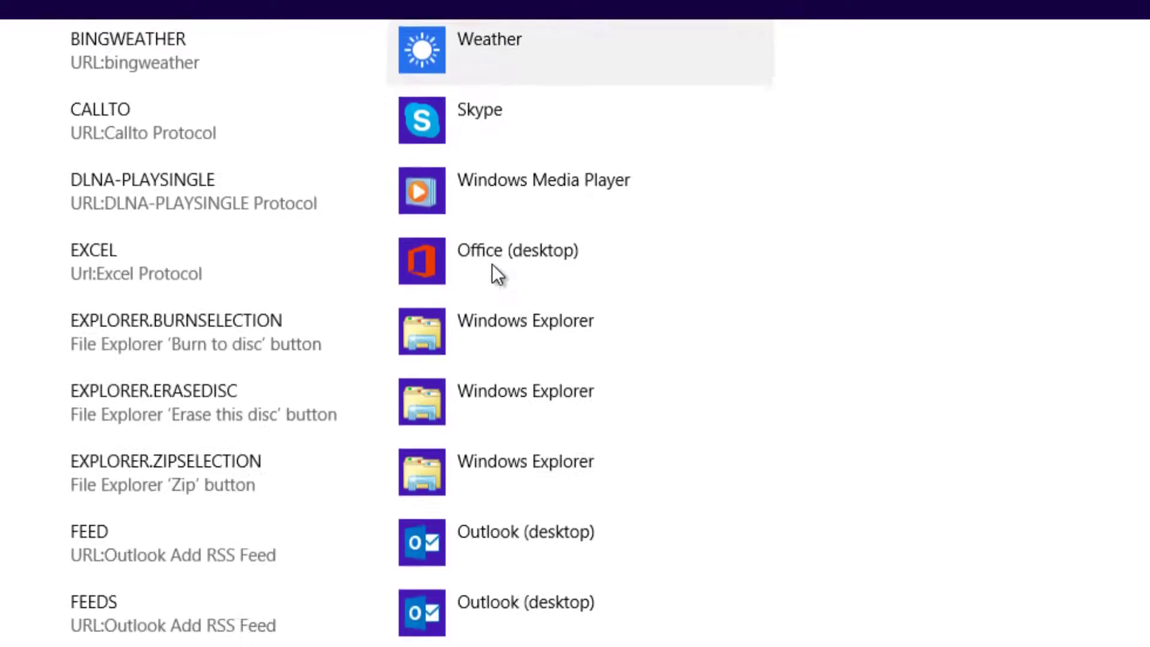
# Scroll back up the Defaults page to show Aurora, Chrome, VLC and Photo Gallery.
pyautogui.scroll(12, 479, 279)
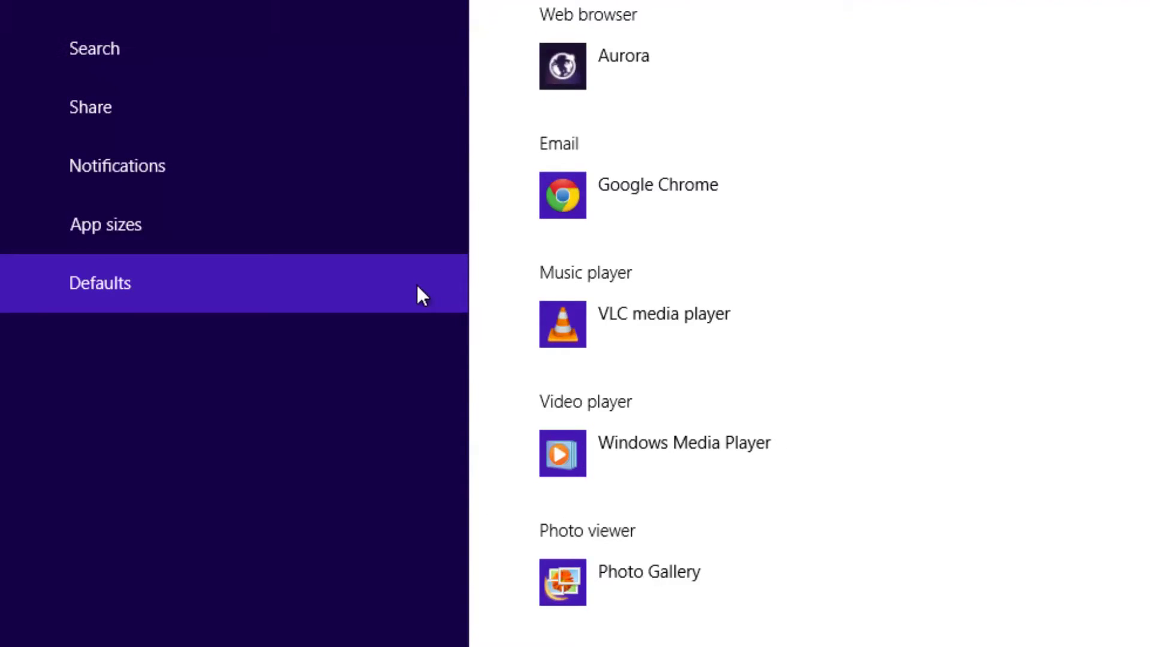